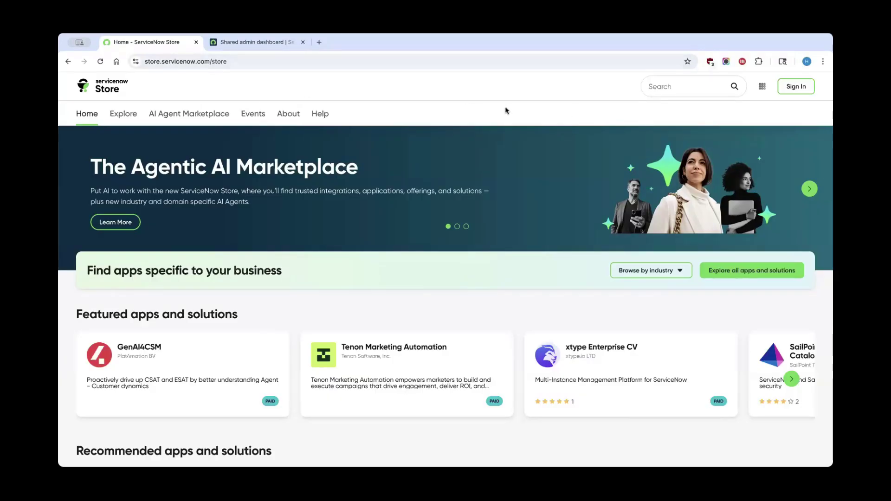
Step: Search the ServiceNow Store for 'impact' to list Impact, Impact Content and Impact Common
click(671, 88)
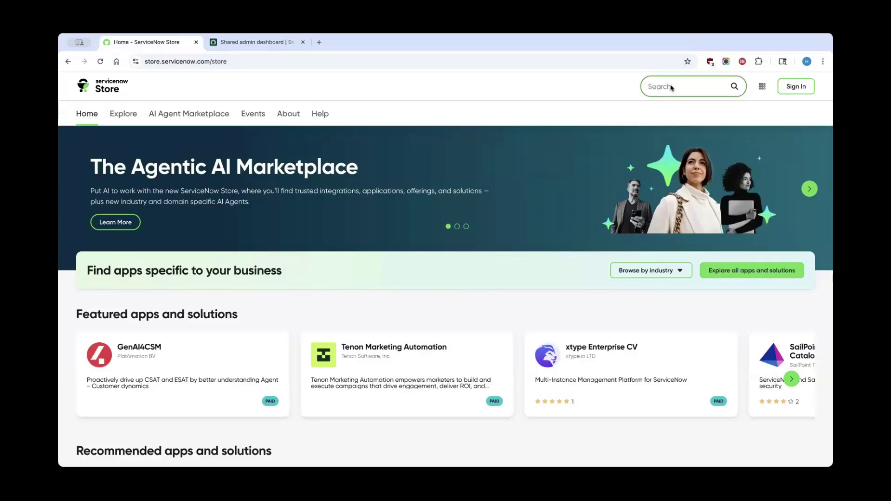
text(impact)
key(Return)
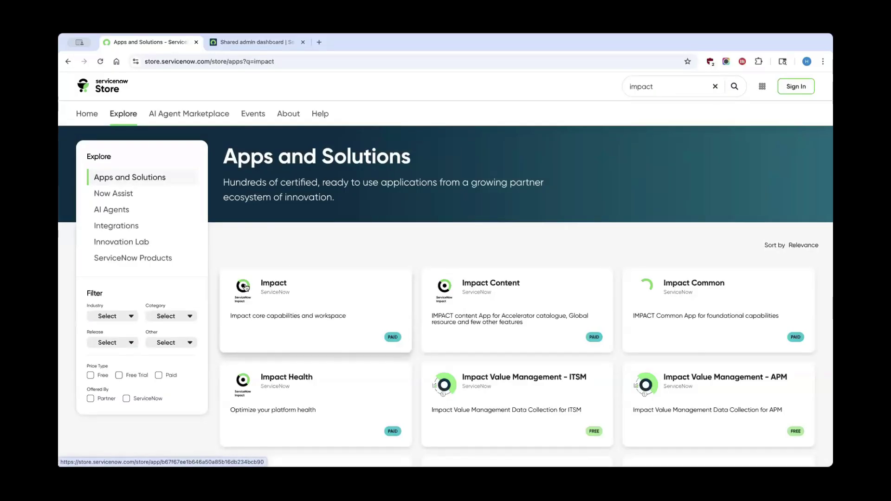
Step: Open the Impact app sold by ServiceNow and try its Buy option
click(318, 291)
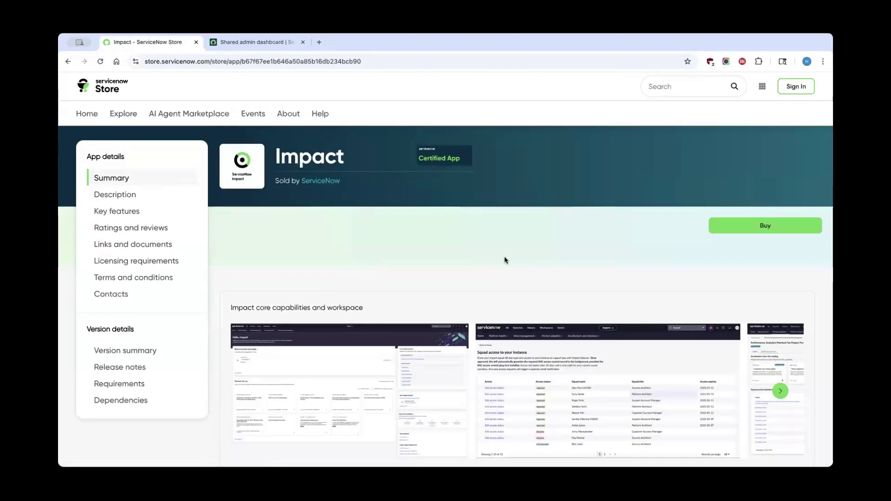
click(764, 227)
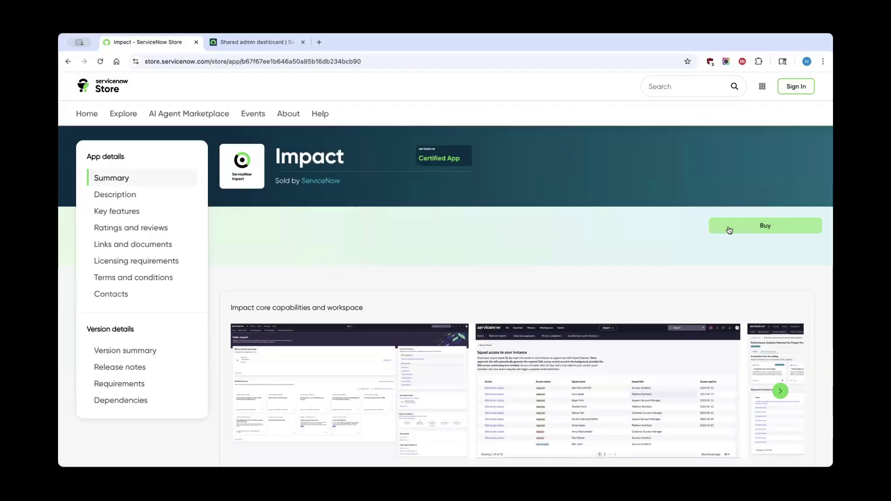
click(766, 225)
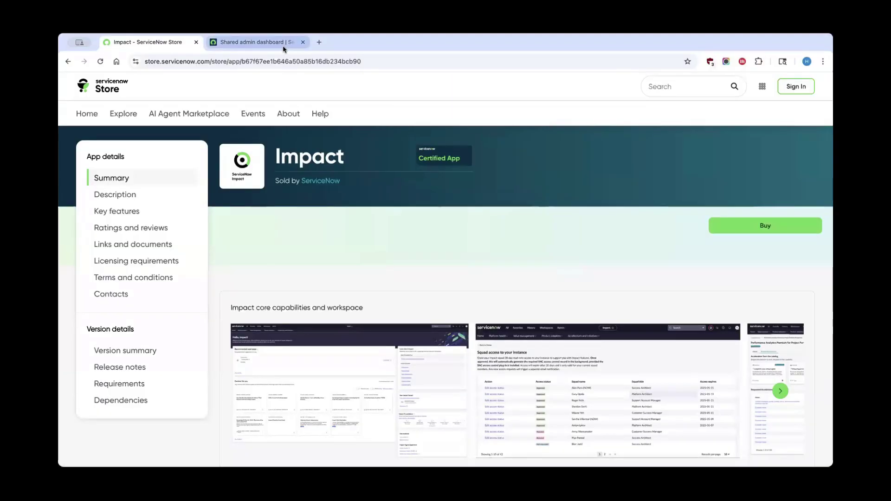
Step: From the Shared admin dashboard, filter All for 'application manager' and open Application Manager
click(256, 46)
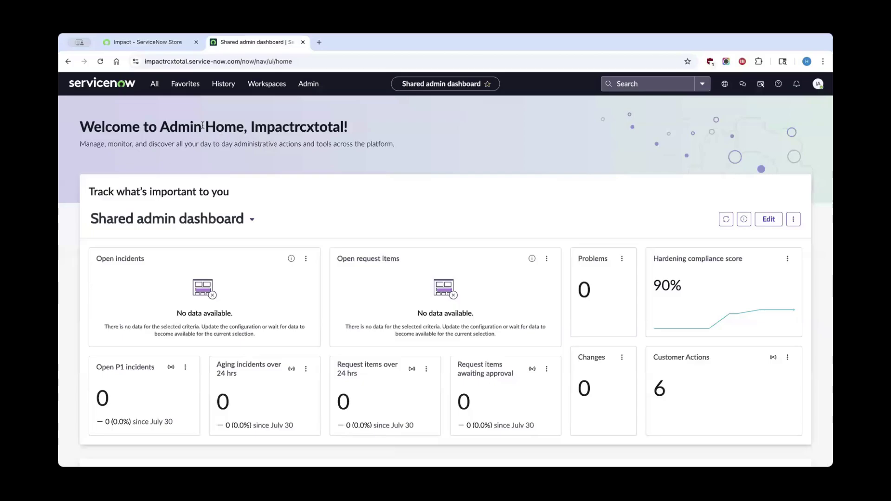
click(154, 86)
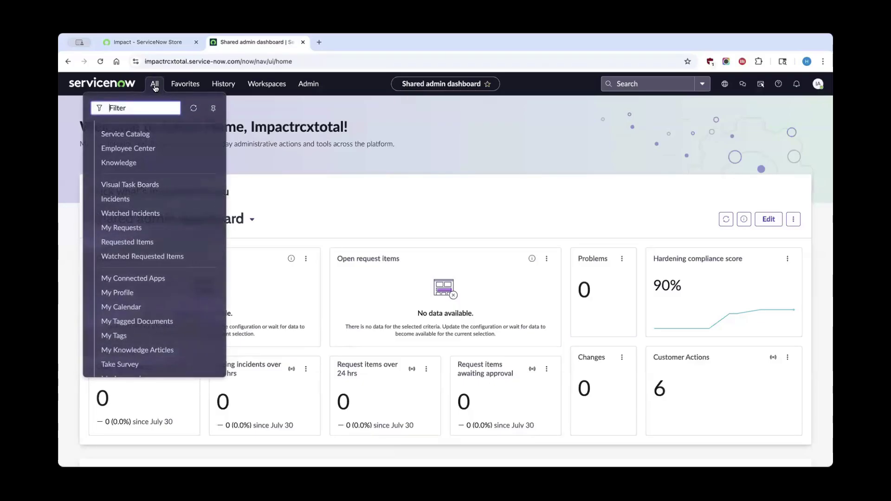
text(app)
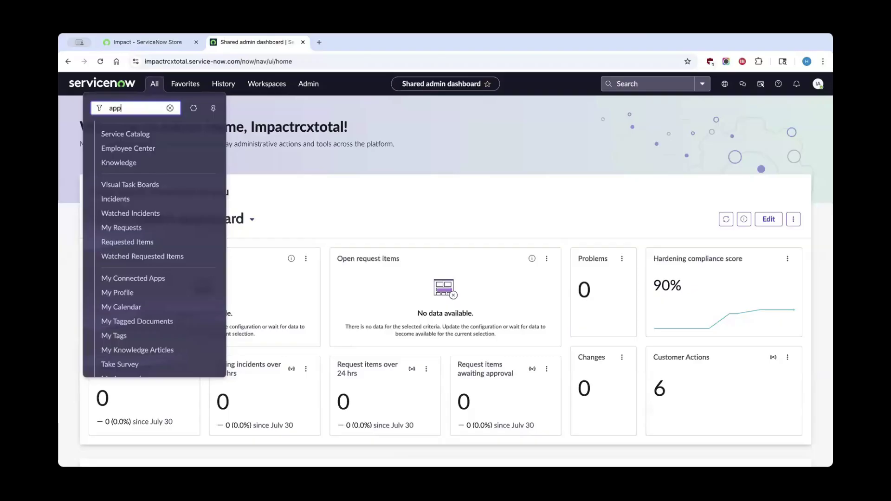
text(lication manager)
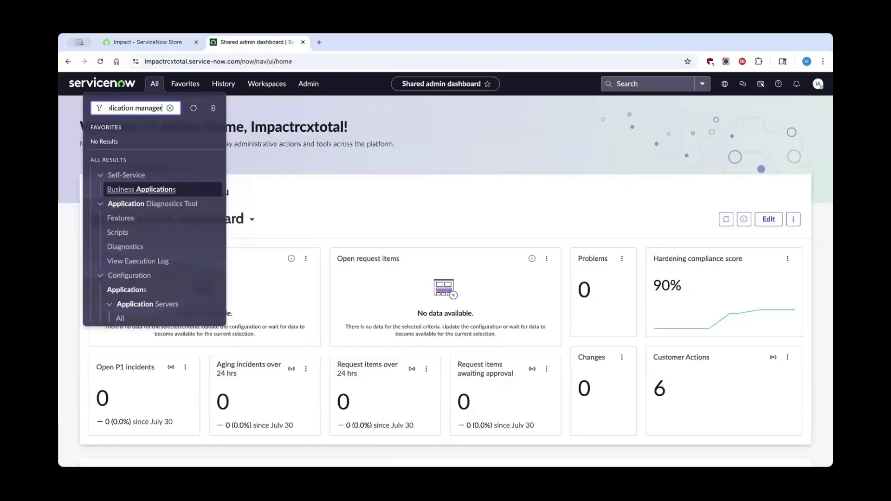
click(153, 190)
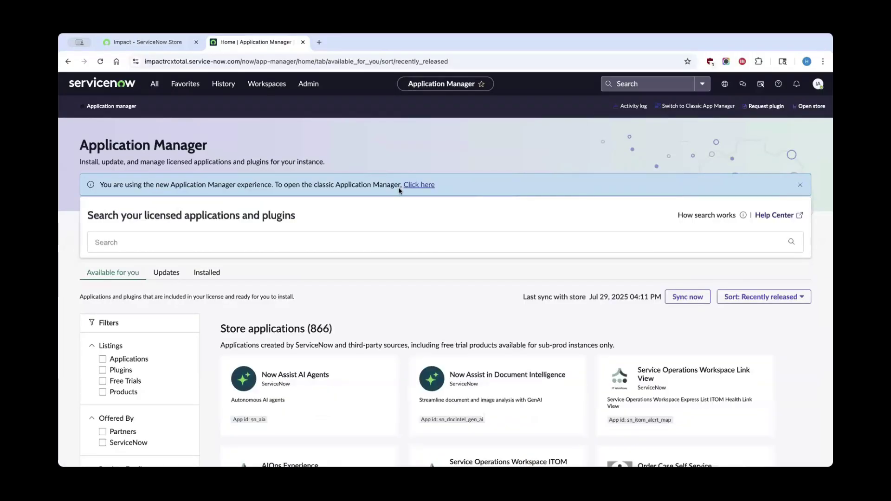
Step: Search Application Manager for 'impact', show Installed apps, and open the Impact app's details
click(439, 244)
click(195, 273)
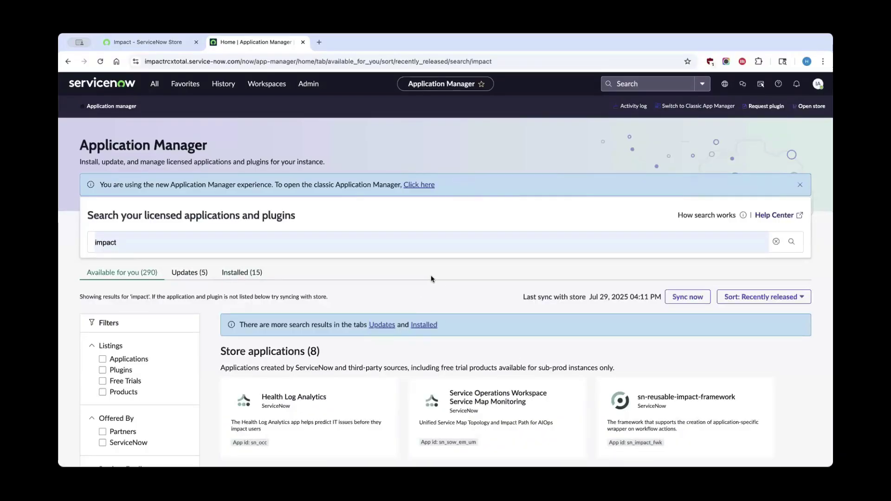
scroll(430, 275, down, 2)
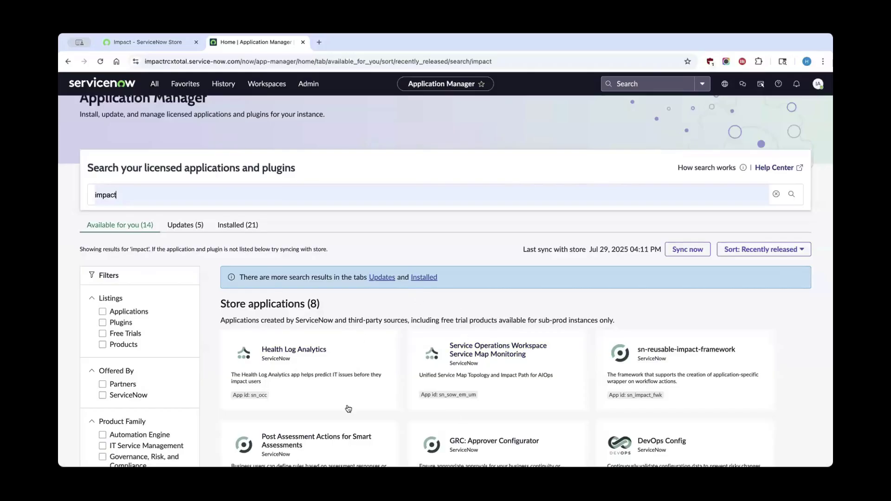
click(239, 226)
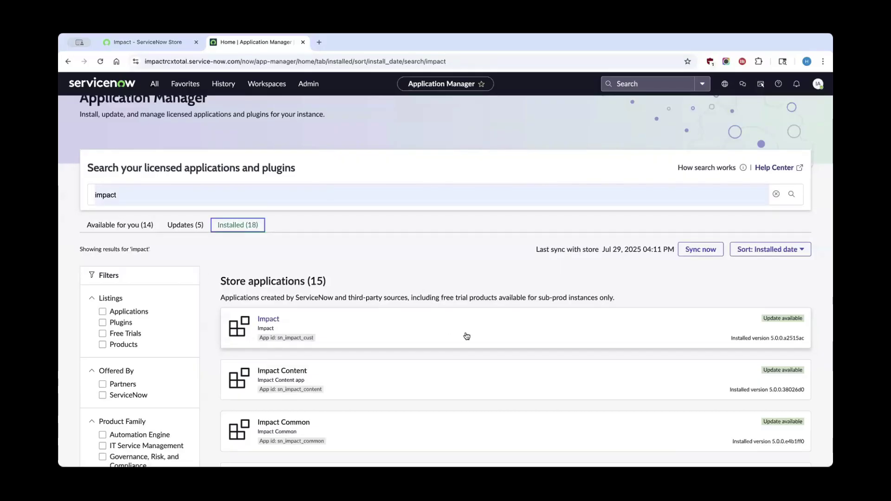
click(428, 330)
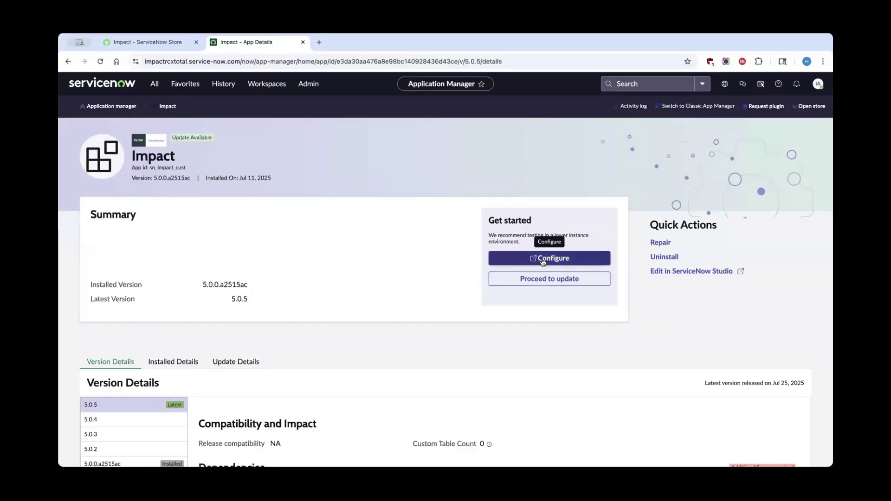
Step: Configure the Impact app and move past the welcome page and Pre-checklist into Guided Setup
click(542, 258)
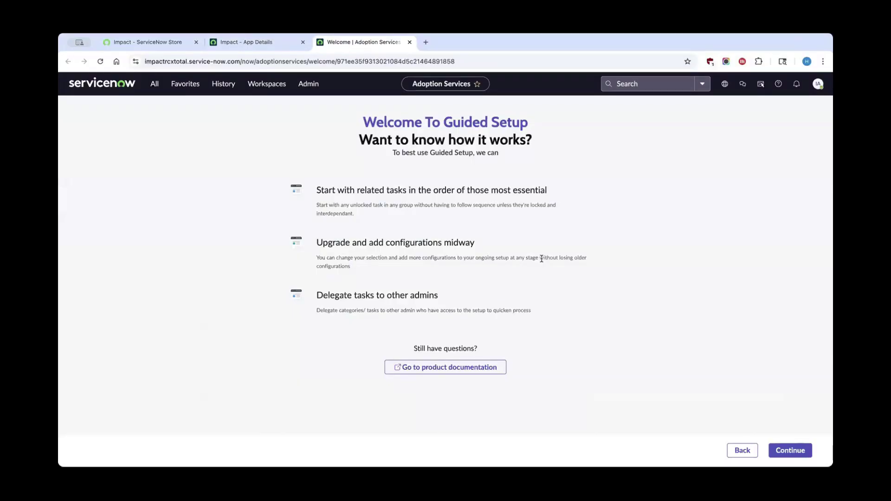
click(791, 451)
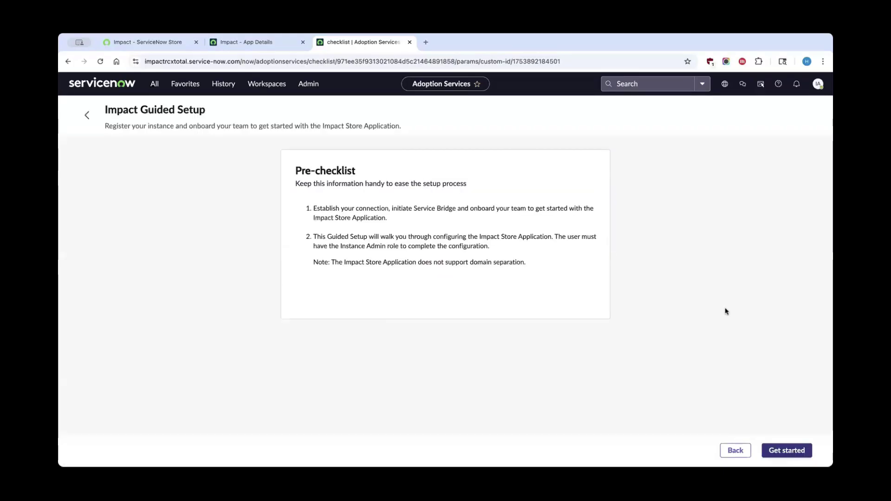
click(785, 450)
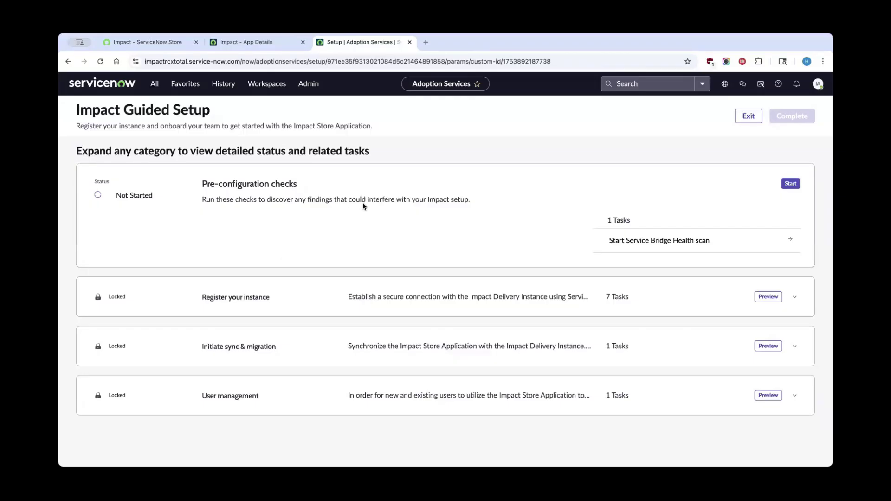
Step: Start Pre-configuration checks and open the Start Service Bridge Health scan suite
click(790, 185)
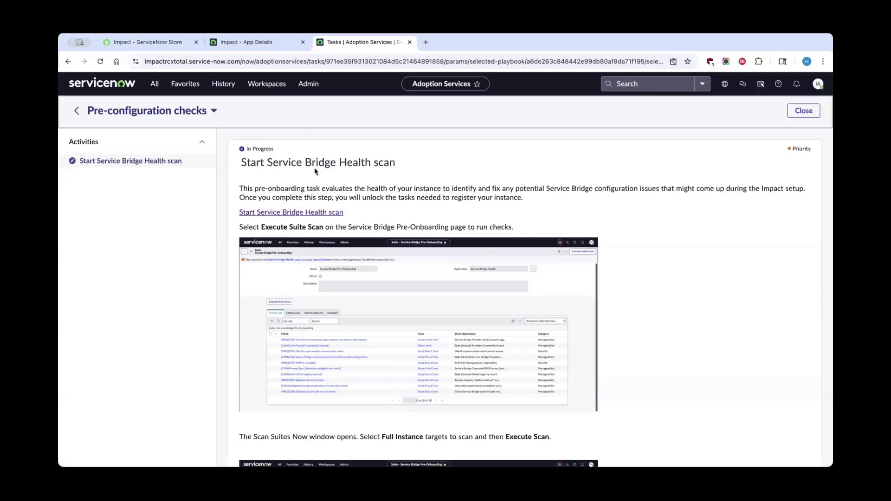
scroll(314, 168, down, 1)
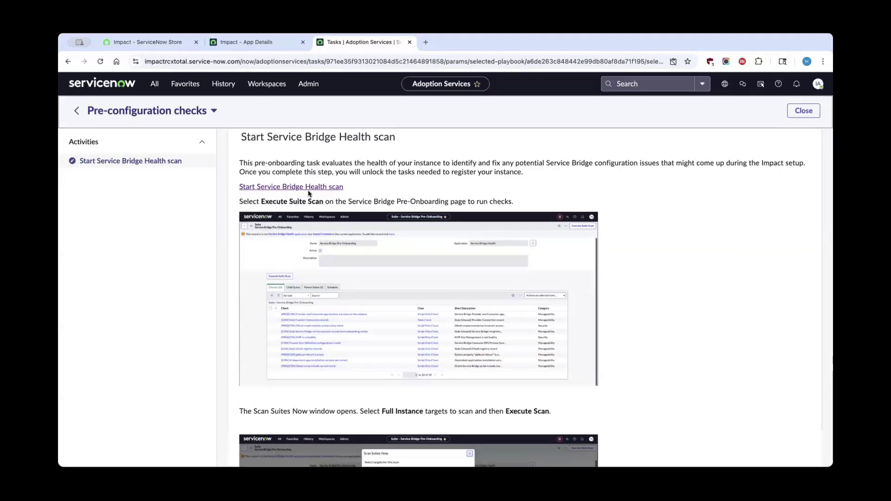
scroll(337, 208, up, 1)
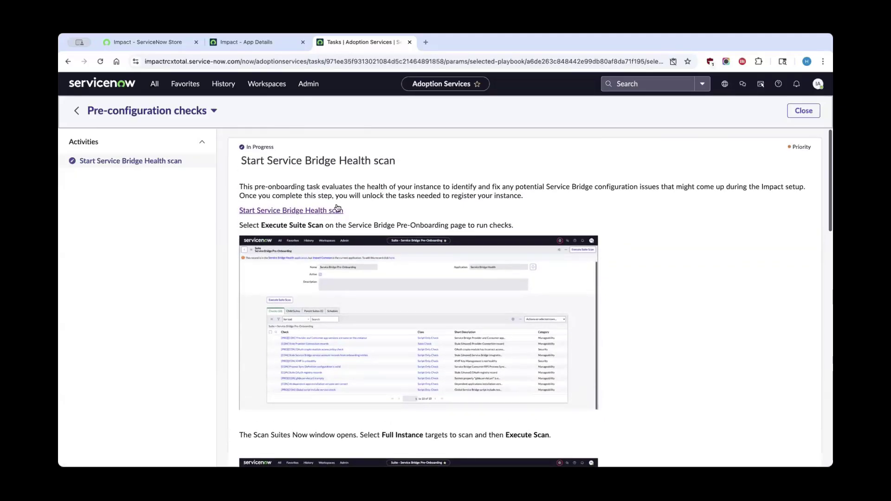
click(317, 212)
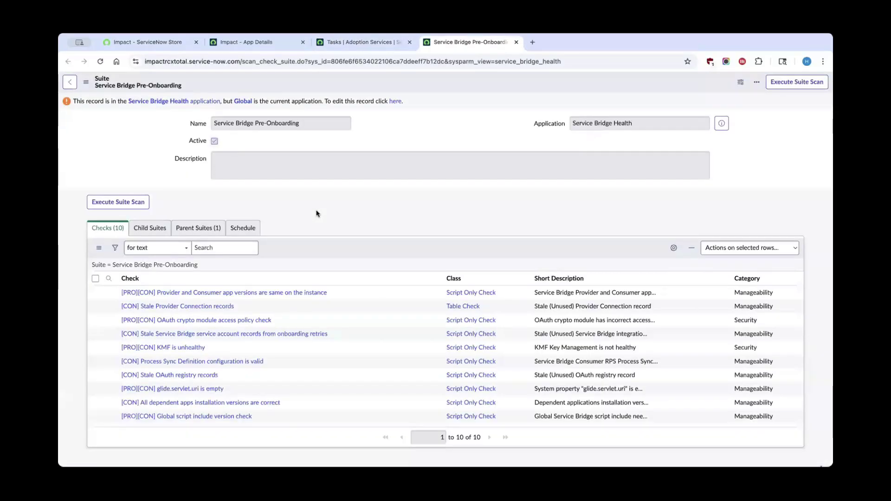
Step: Execute a Full Instance scan of the Service Bridge Pre-Onboarding suite and open result SR00000144
click(120, 202)
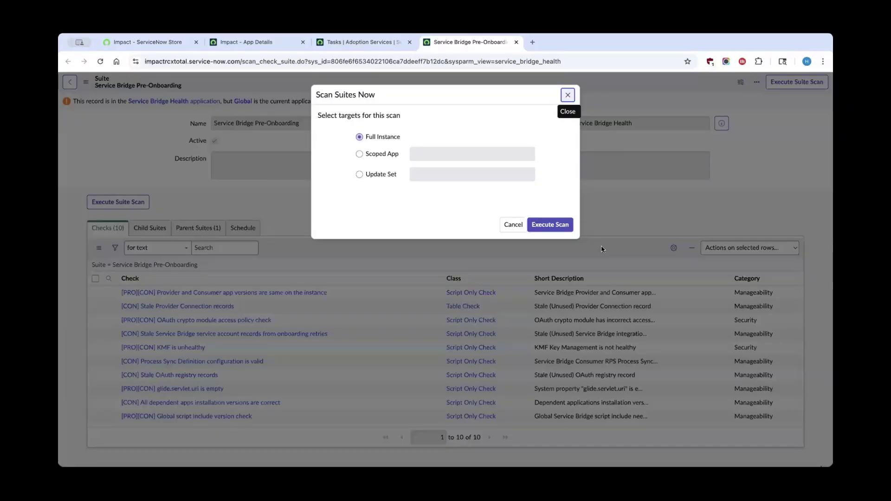
click(552, 225)
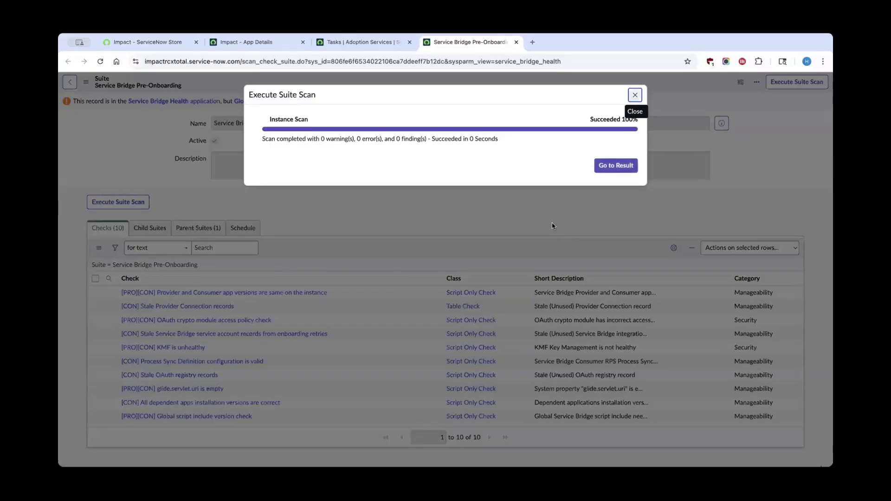
click(614, 166)
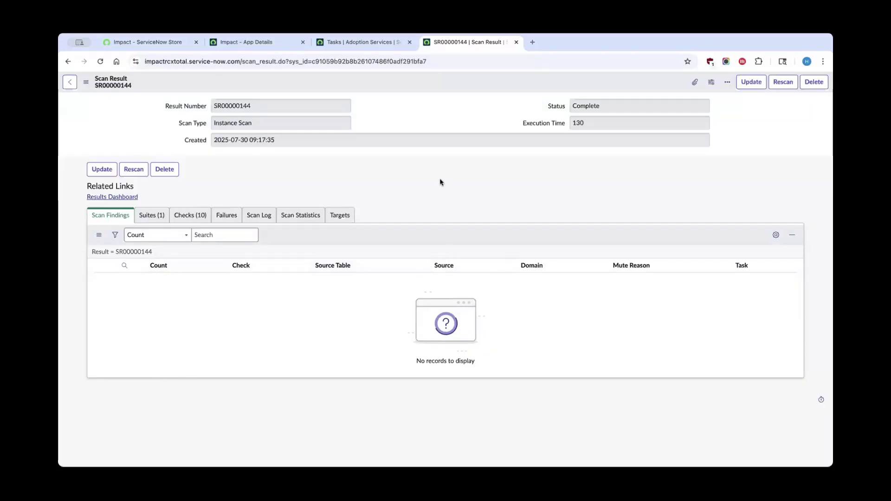
Step: Mark the Service Bridge Health scan task complete and go back to the Guided Setup overview
click(362, 43)
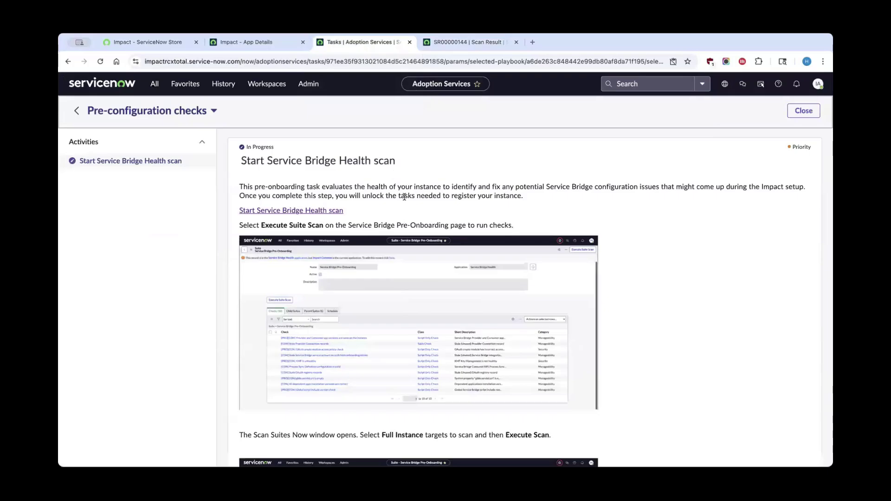
scroll(422, 165, down, 5)
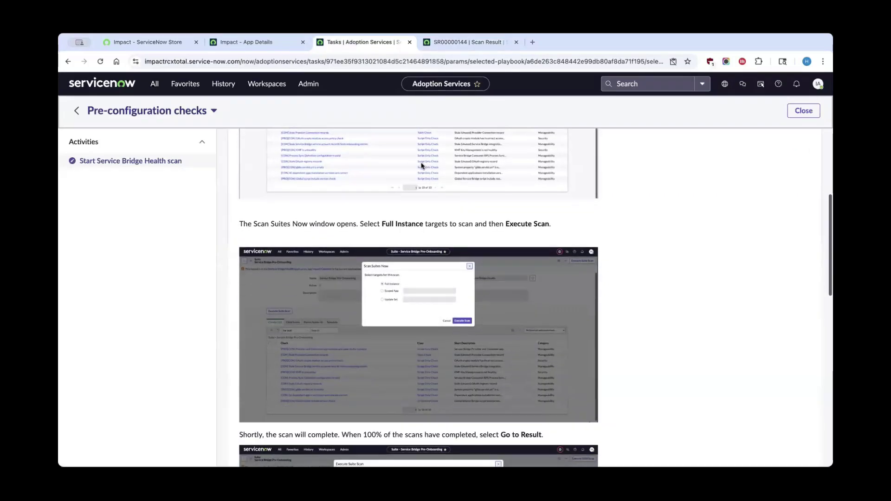
scroll(422, 165, down, 15)
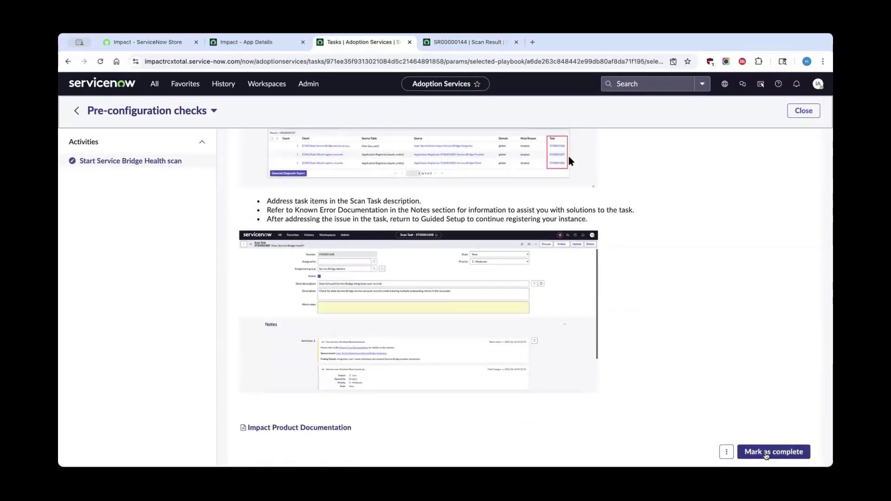
click(766, 453)
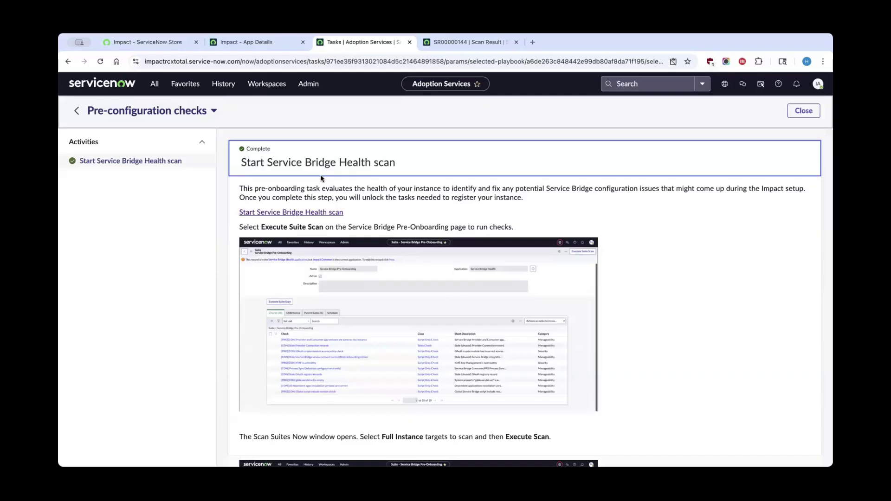
click(76, 111)
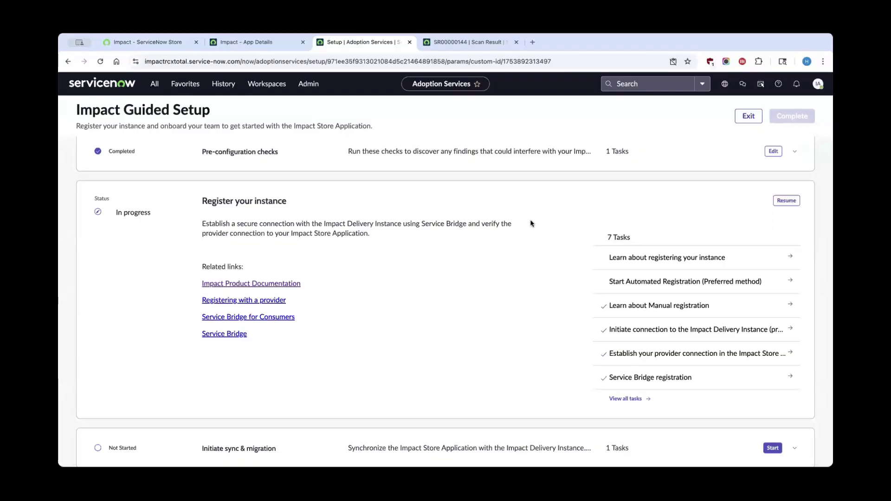
Step: Resume Register your instance and complete the Learn about registering your instance task
scroll(531, 223, down, 1)
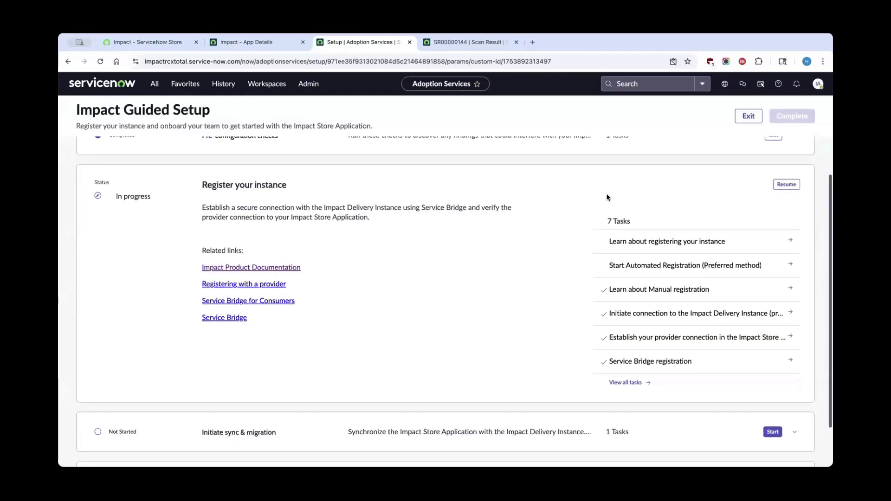
click(786, 184)
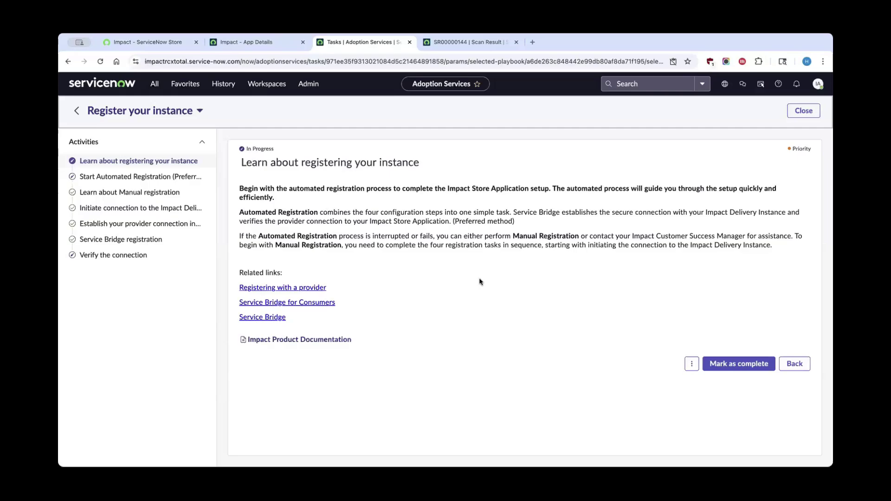
click(741, 364)
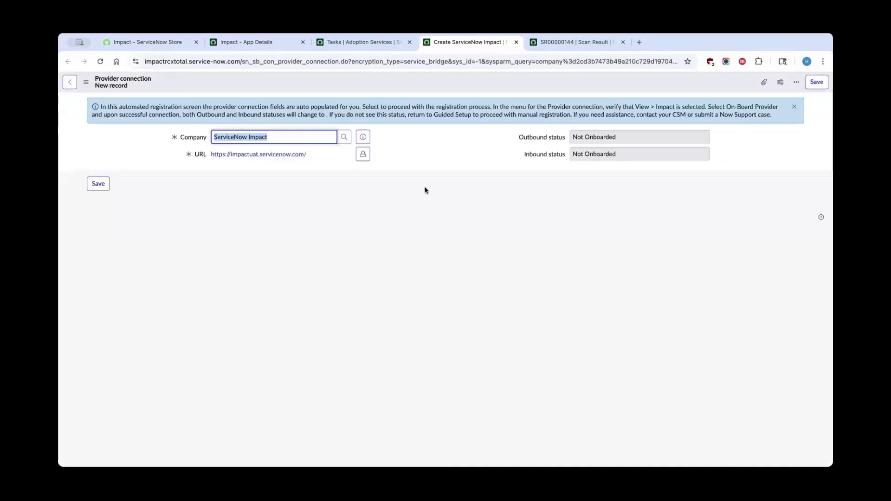
Step: Save the new provider connection and onboard it with Connect to Impact, confirming the sync
click(106, 187)
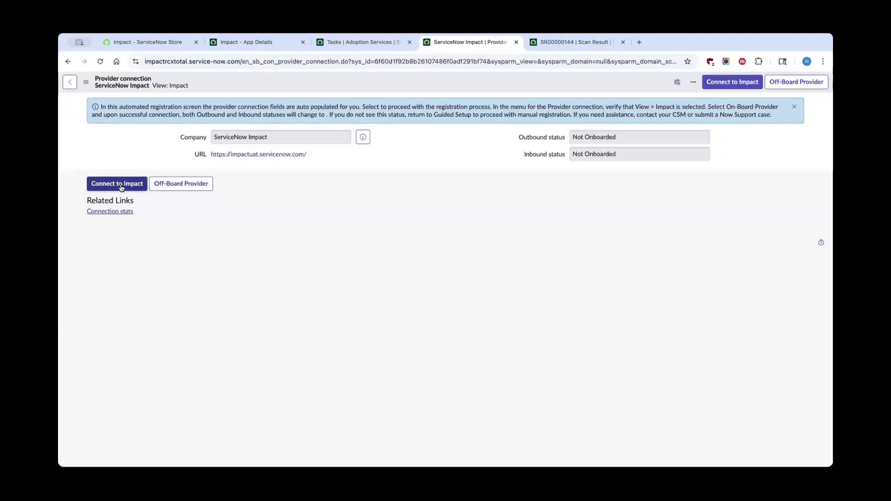
click(121, 188)
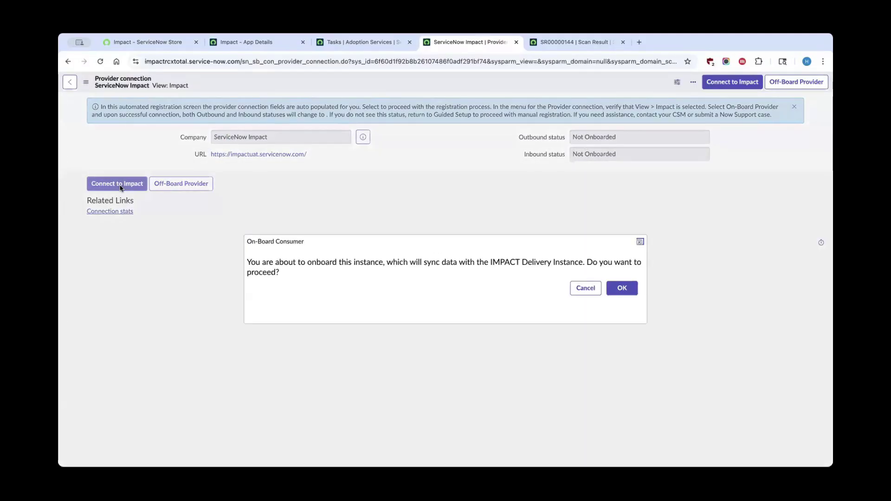
click(622, 288)
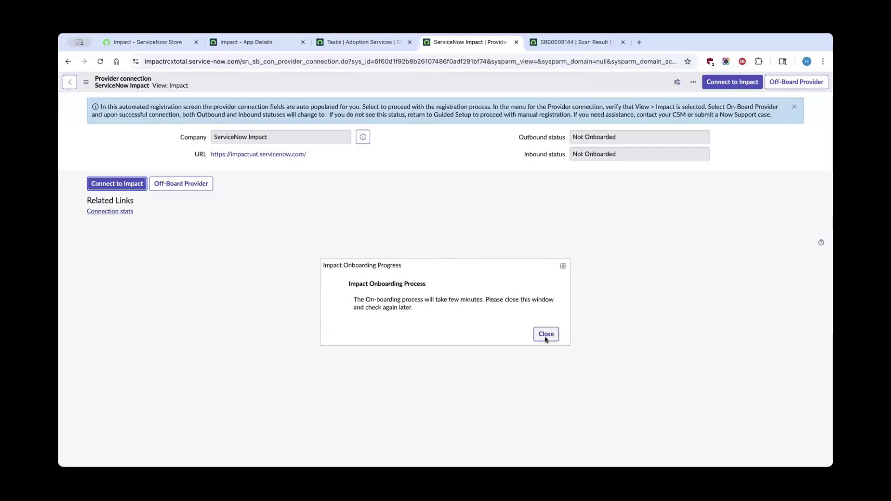
click(545, 334)
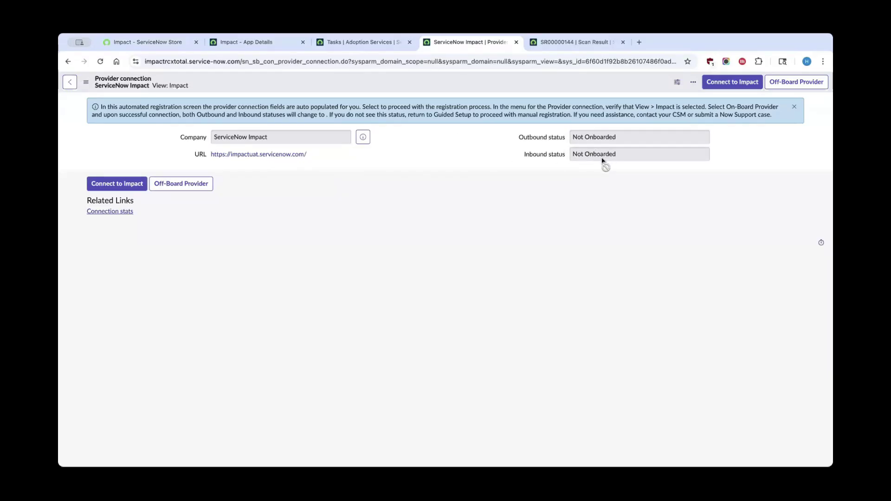
Step: Reload the connection form to show Active Replication statuses, then return to the Tasks tab
right_click(511, 87)
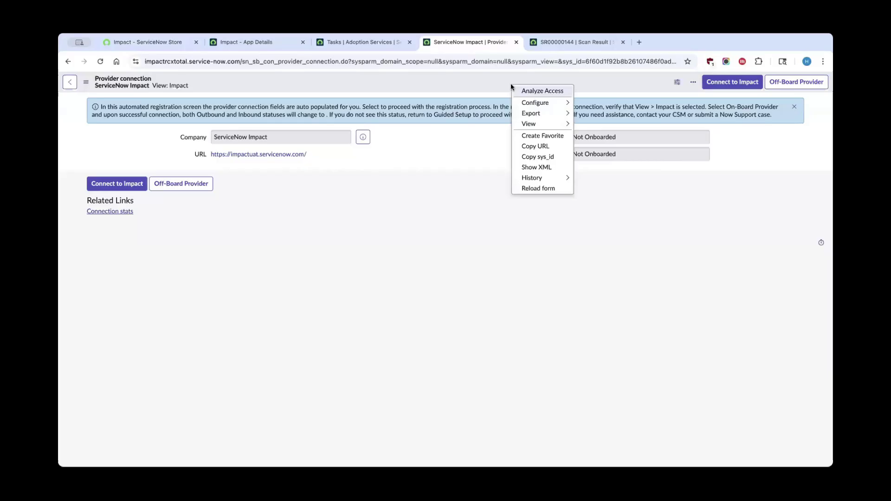
click(545, 189)
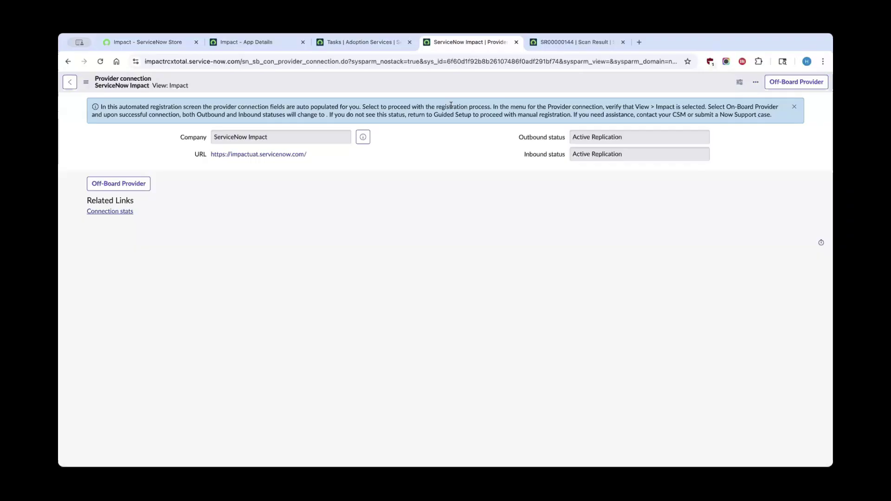
click(377, 42)
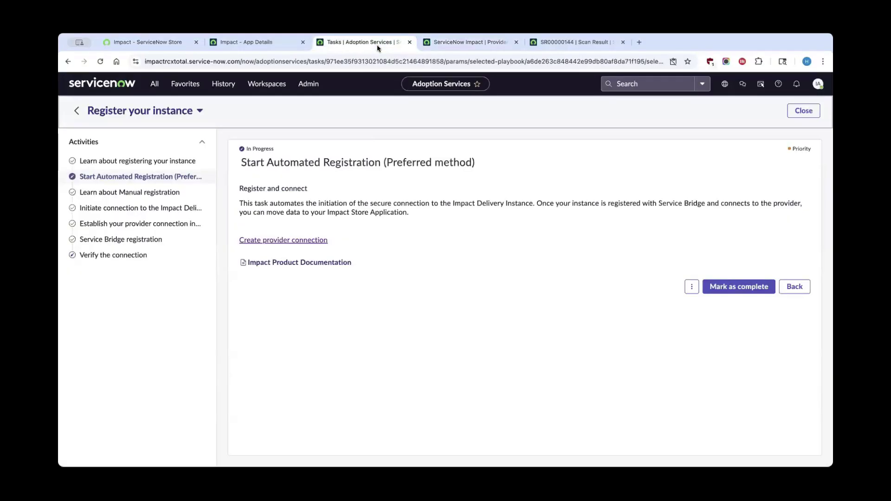
Step: Mark Start Automated Registration and Verify the connection complete once the provider connection shows Active Replication
click(750, 291)
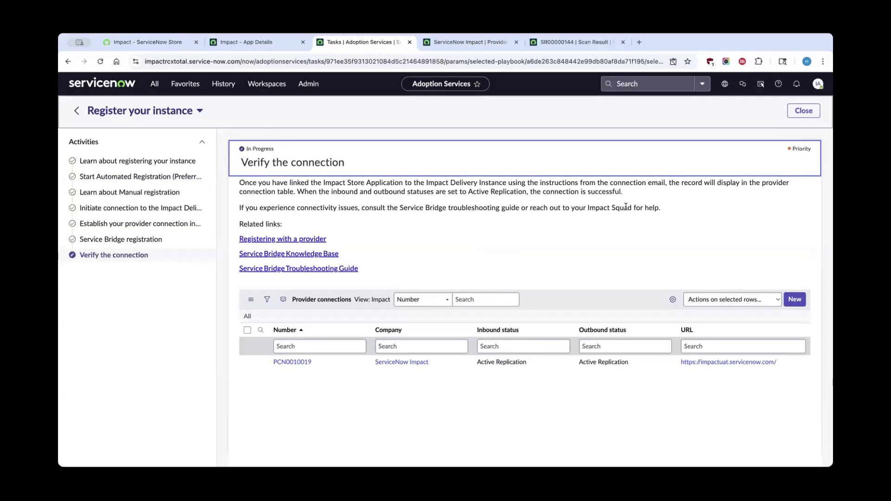
scroll(673, 255, down, 3)
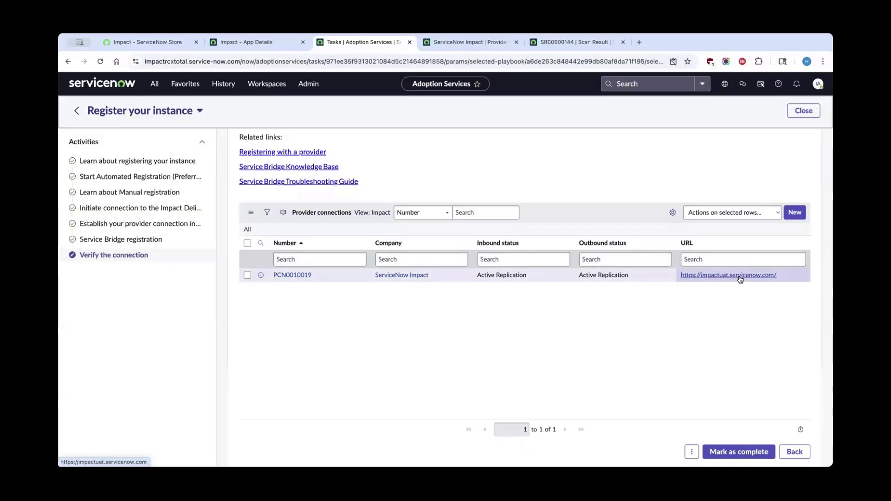
click(739, 452)
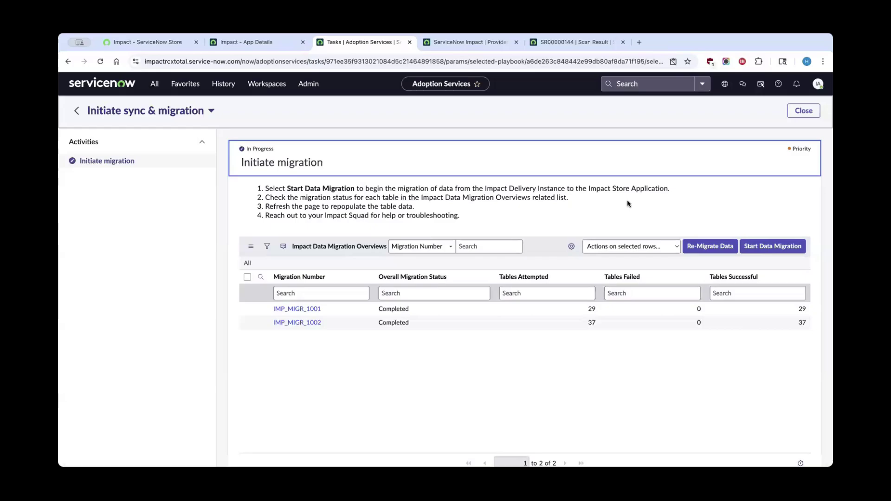
Step: Start a new Impact data migration, IMP_MIGR_1003, from the migration overviews list
click(773, 247)
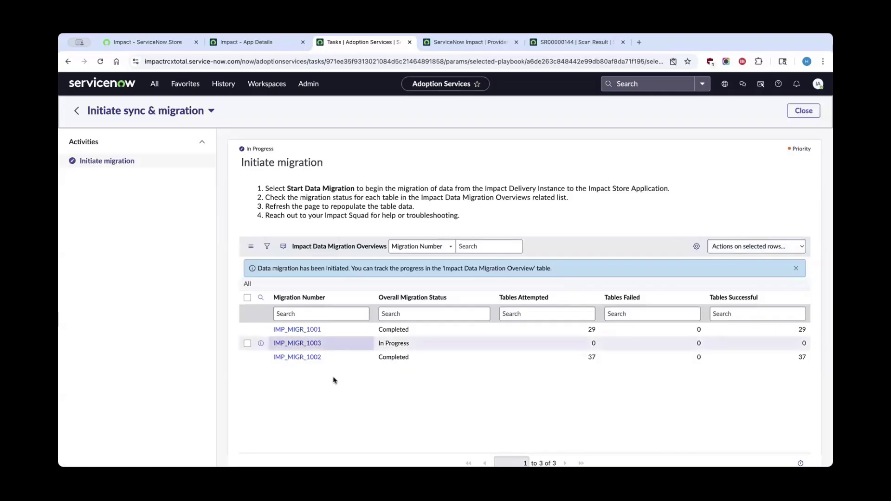
Step: Open the IMP_MIGR_1003 migration record and reload it repeatedly to refresh table progress
click(306, 344)
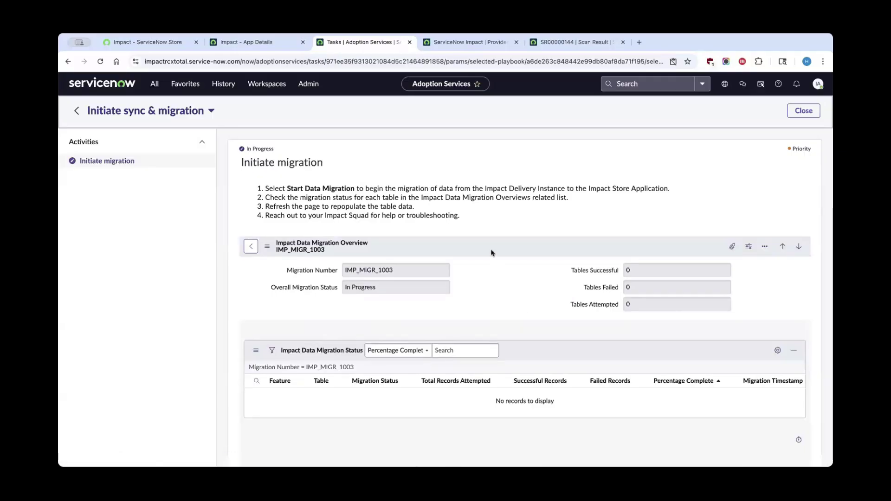
scroll(492, 253, down, 1)
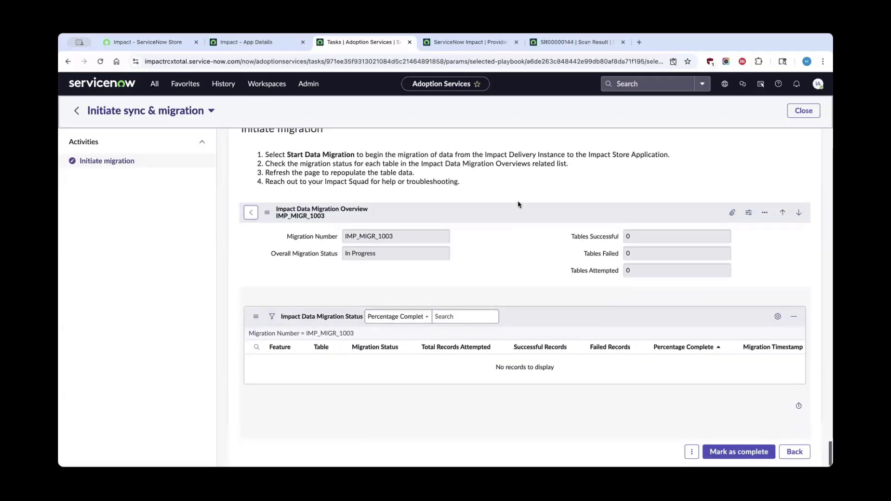
scroll(517, 212, up, 1)
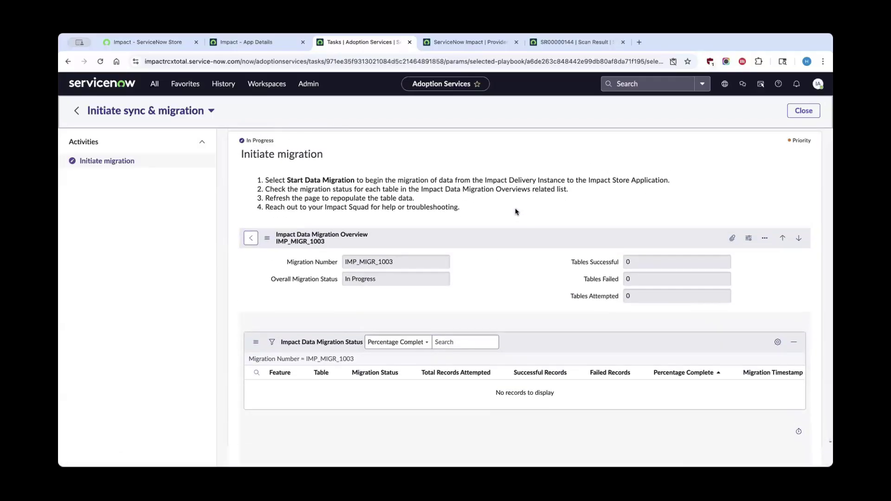
scroll(517, 211, down, 1)
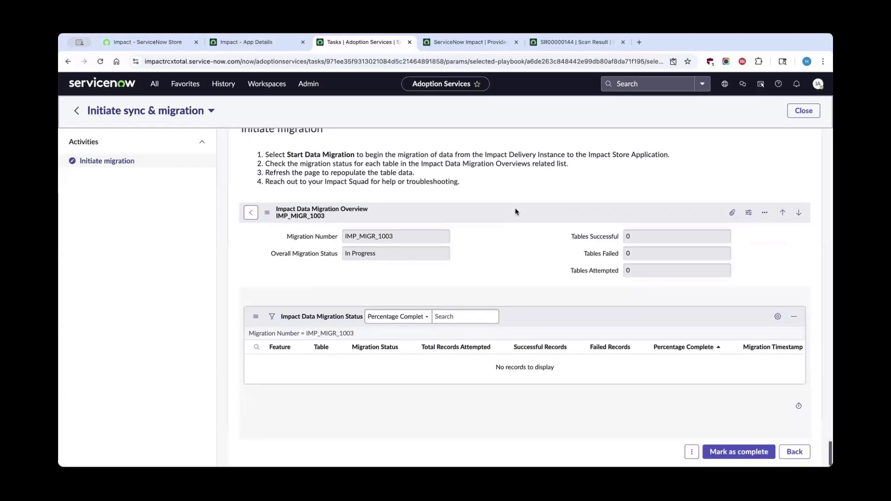
right_click(515, 216)
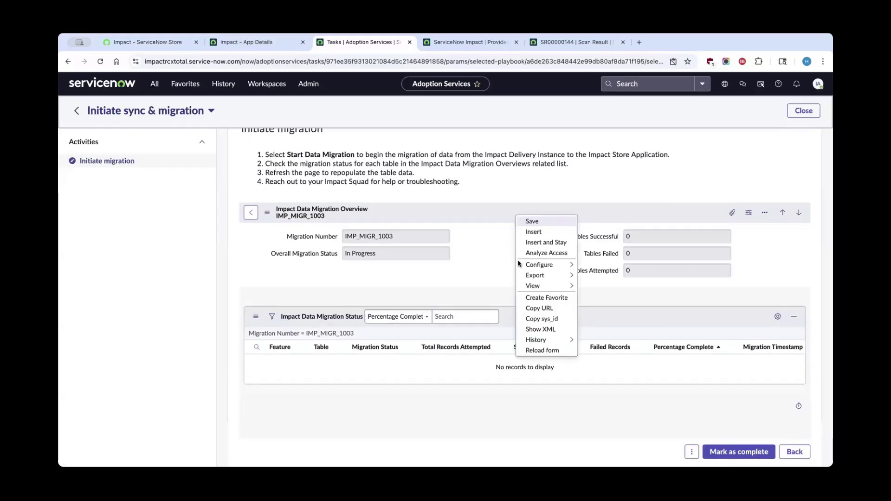
click(538, 351)
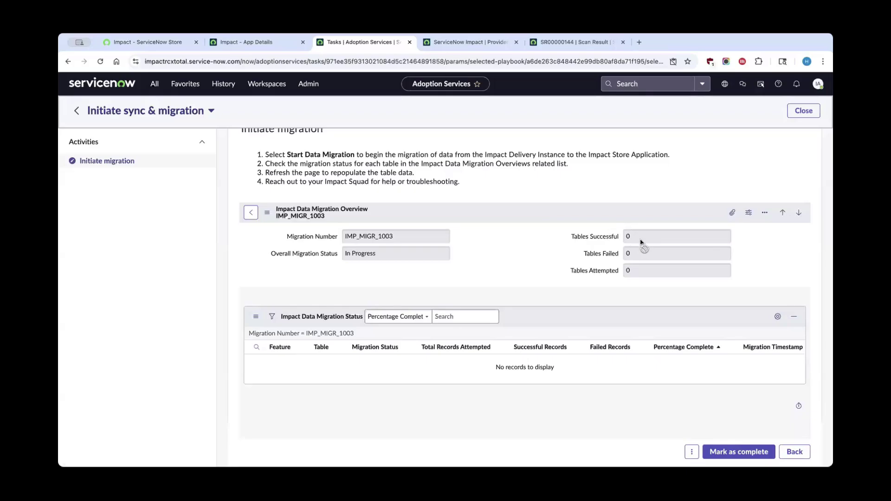
right_click(537, 219)
click(576, 353)
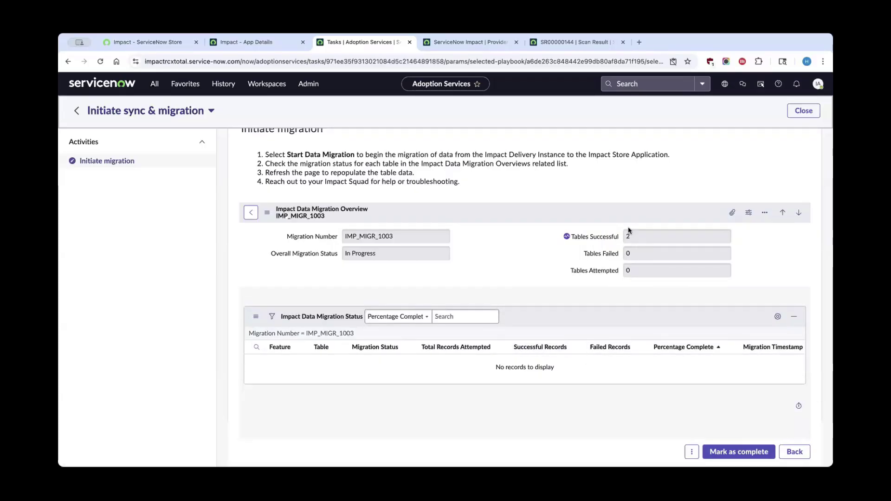
right_click(521, 209)
click(546, 351)
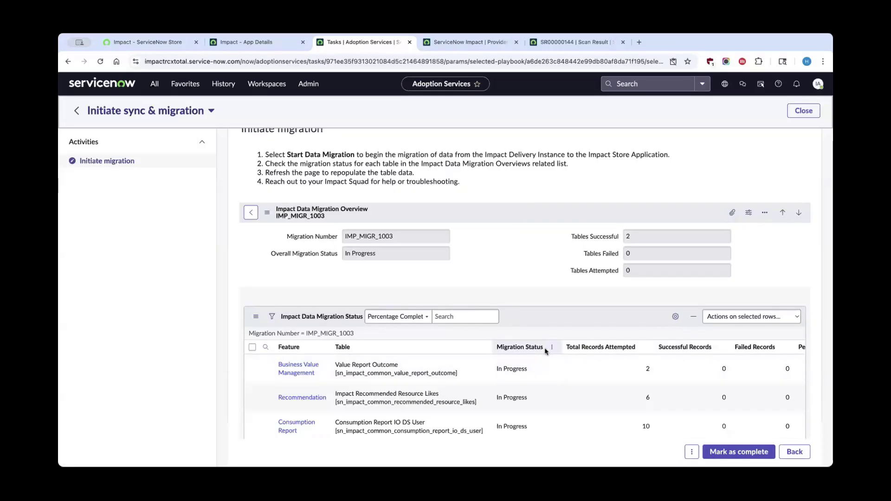
Step: Sort the table status list by Percentage Complete descending, then return to Impact Guided Setup
scroll(529, 273, down, 2)
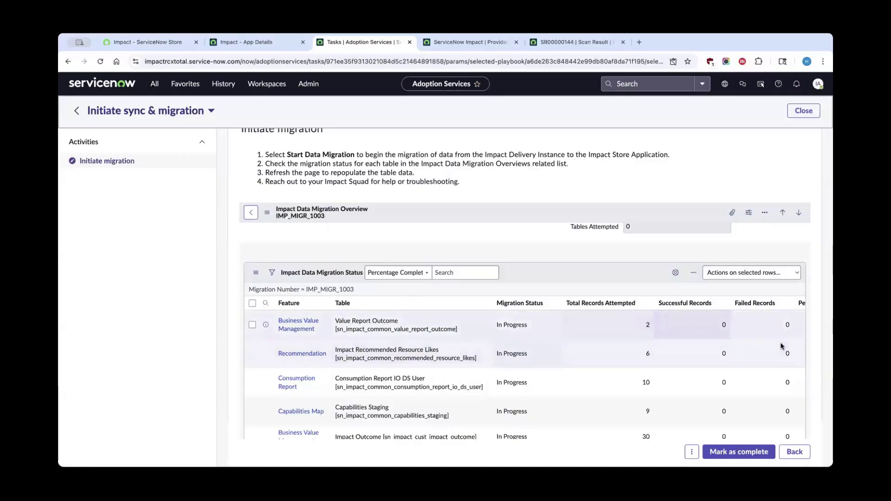
scroll(733, 333, right, 5)
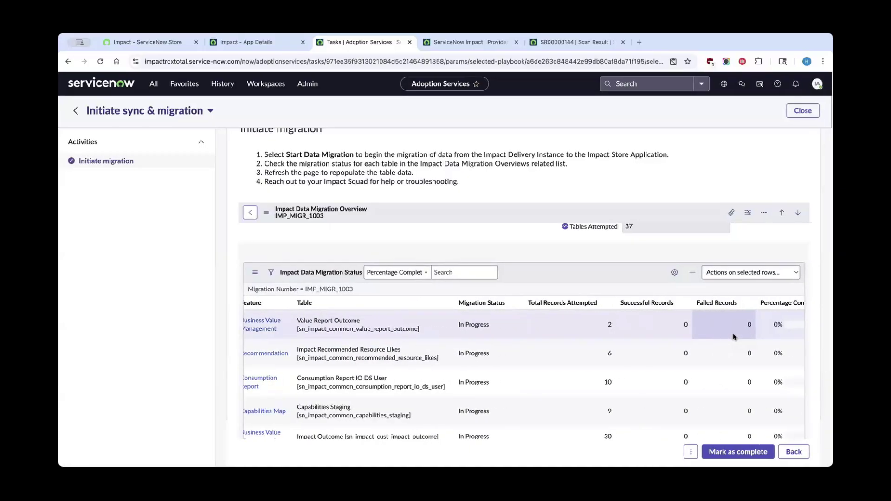
click(637, 303)
click(637, 304)
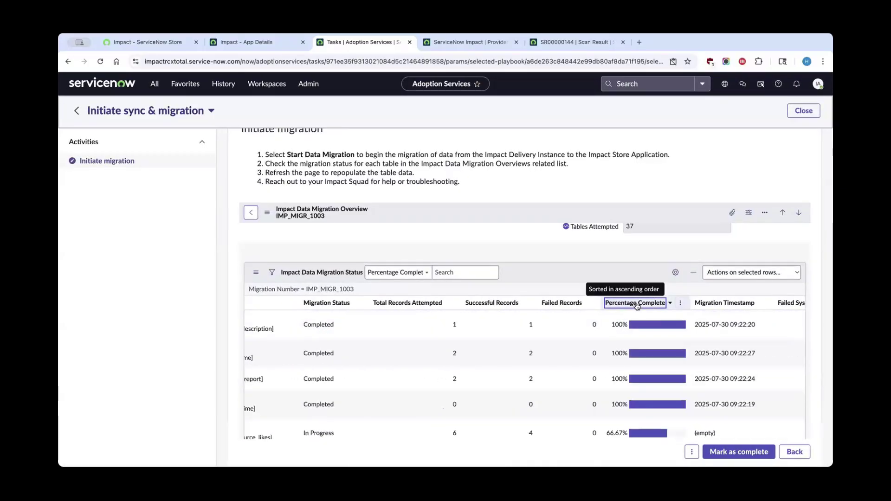
scroll(653, 331, up, 2)
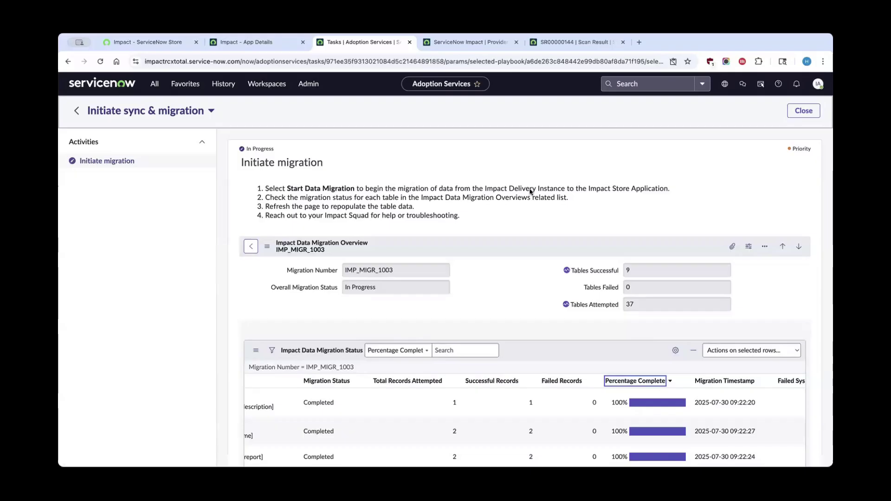
click(76, 110)
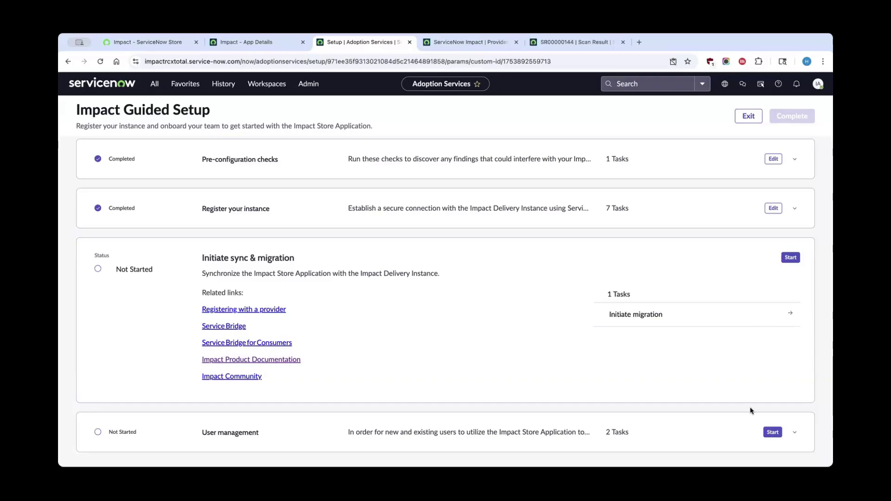
Step: Start the User management step to list the five Impact groups for assignment
click(772, 432)
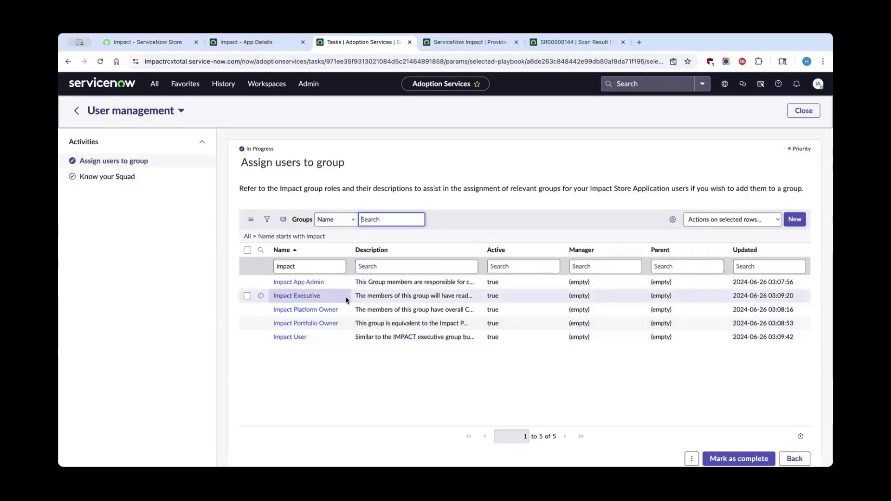
Step: Open the Impact App Admin group's Group Members list for editing
click(303, 283)
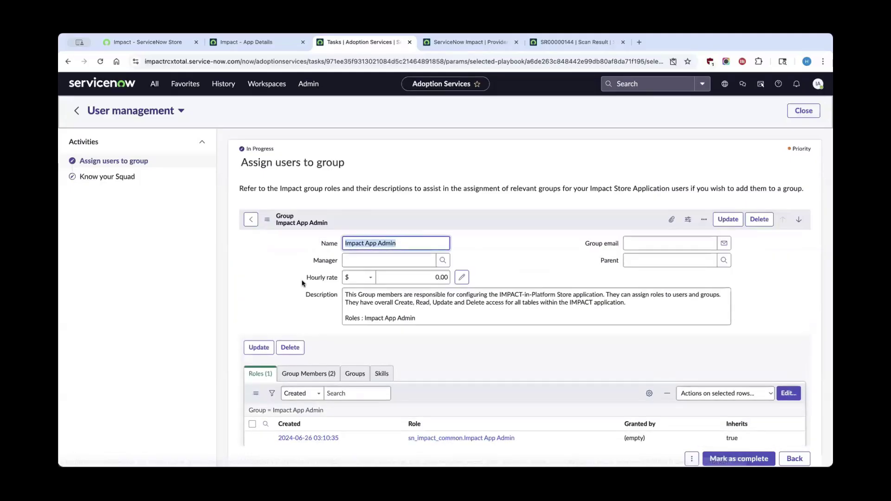
scroll(310, 246, down, 2)
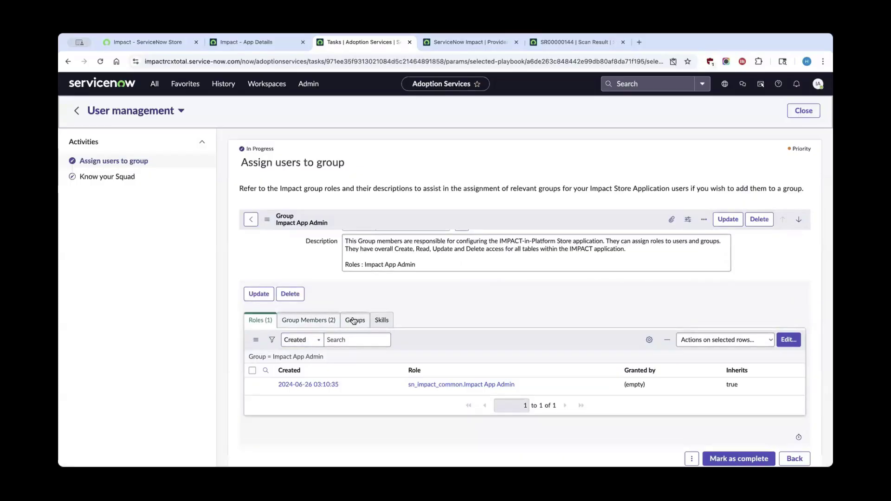
click(297, 320)
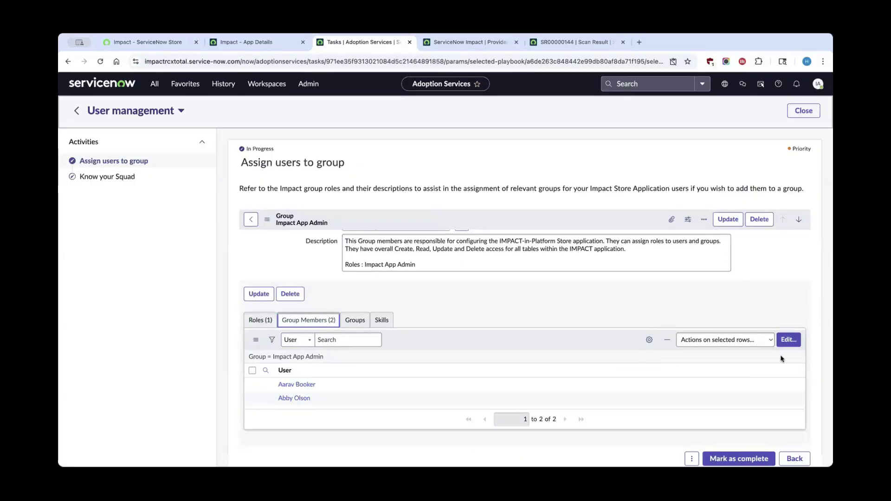
click(790, 341)
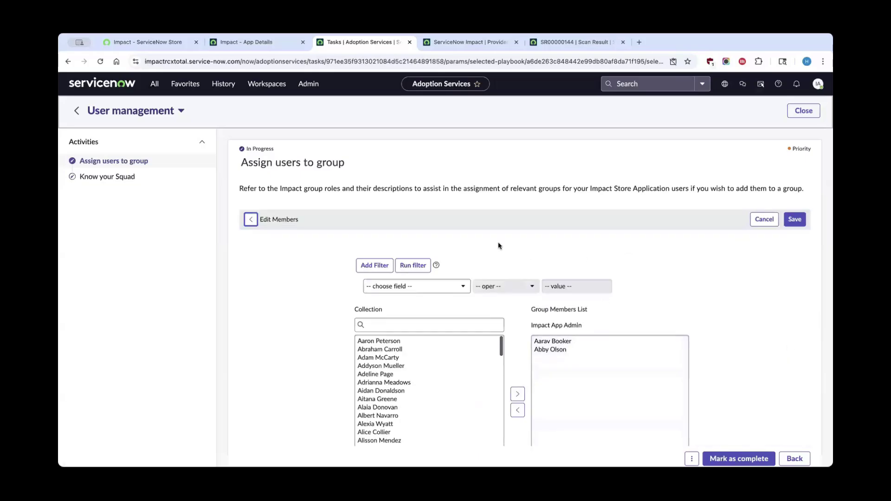
scroll(495, 241, down, 3)
Step: Add two available users to Impact App Admin, save, and mark Assign users to group complete
click(553, 282)
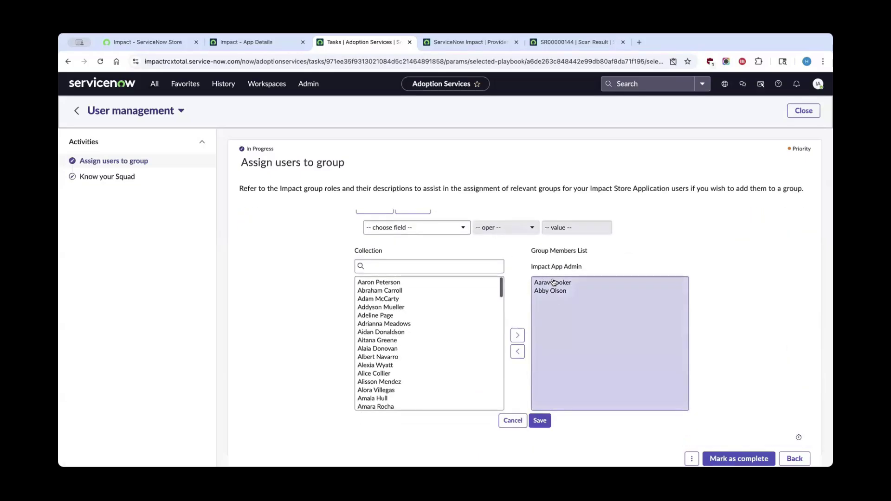
click(419, 306)
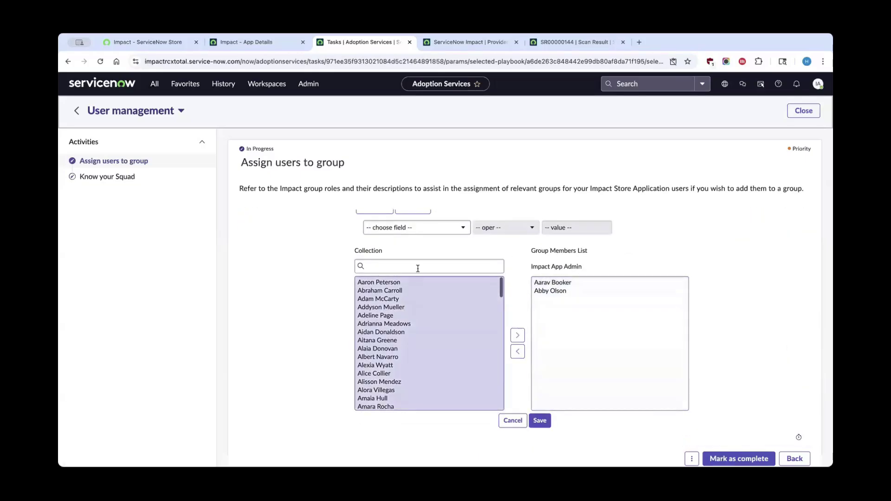
click(395, 282)
scroll(521, 347, up, 2)
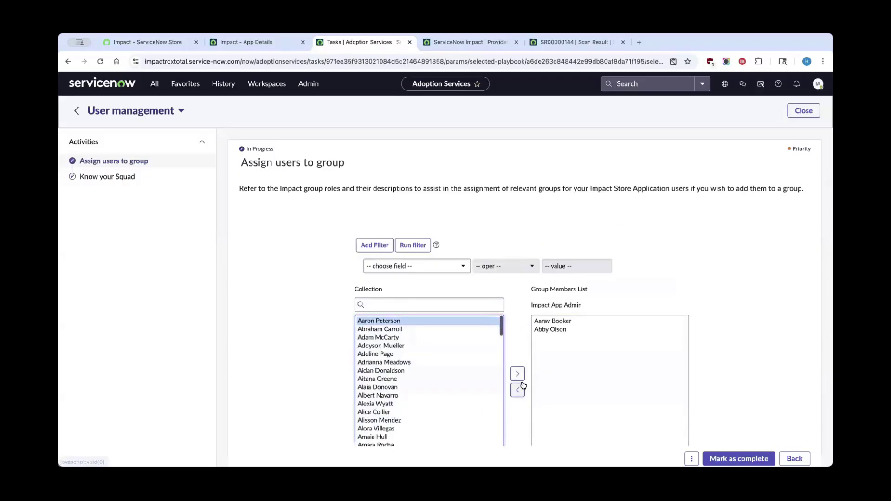
click(517, 374)
click(397, 319)
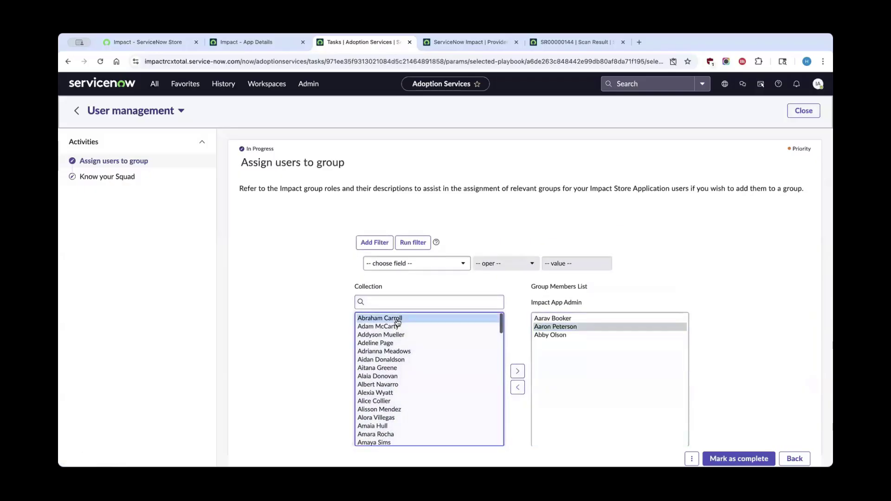
click(518, 371)
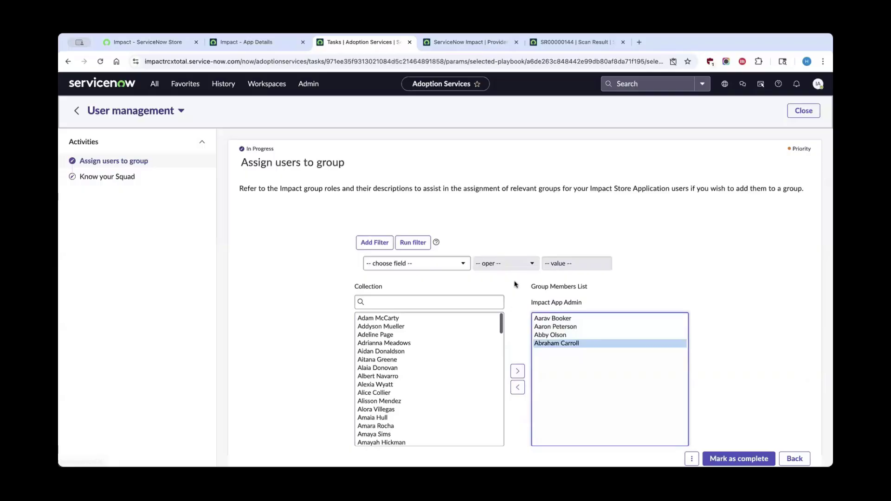
scroll(514, 284, down, 2)
click(539, 386)
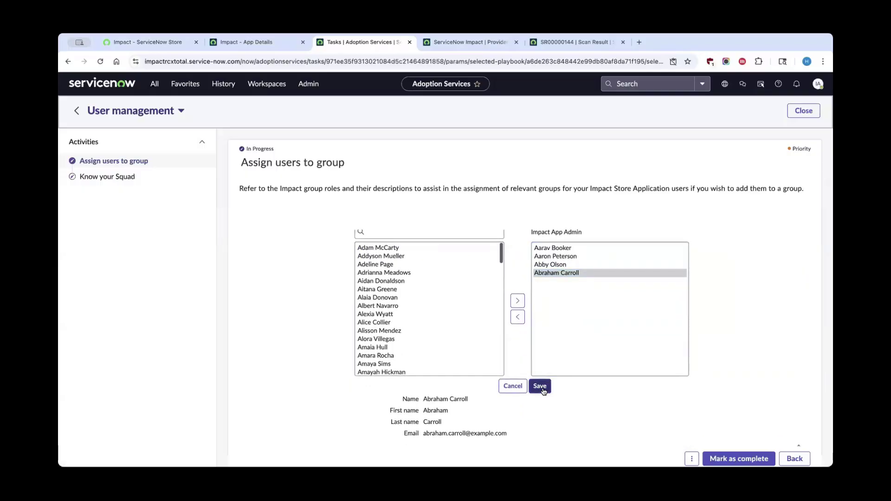
scroll(434, 359, down, 4)
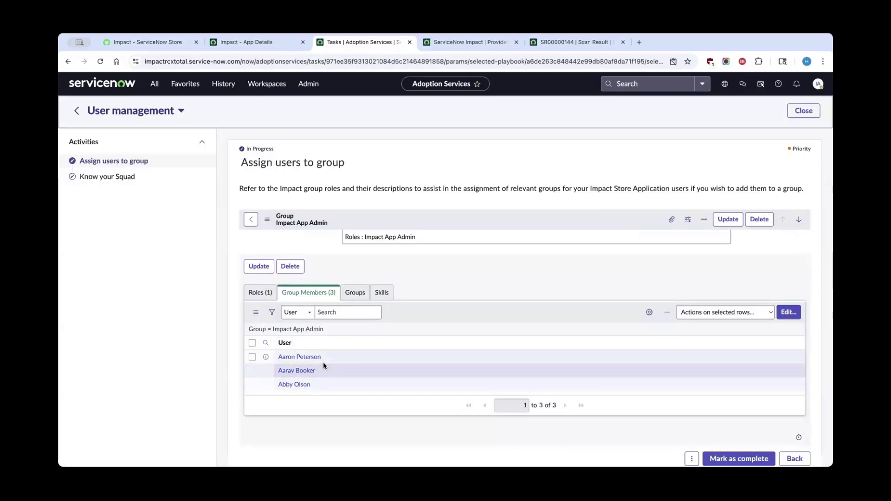
click(740, 452)
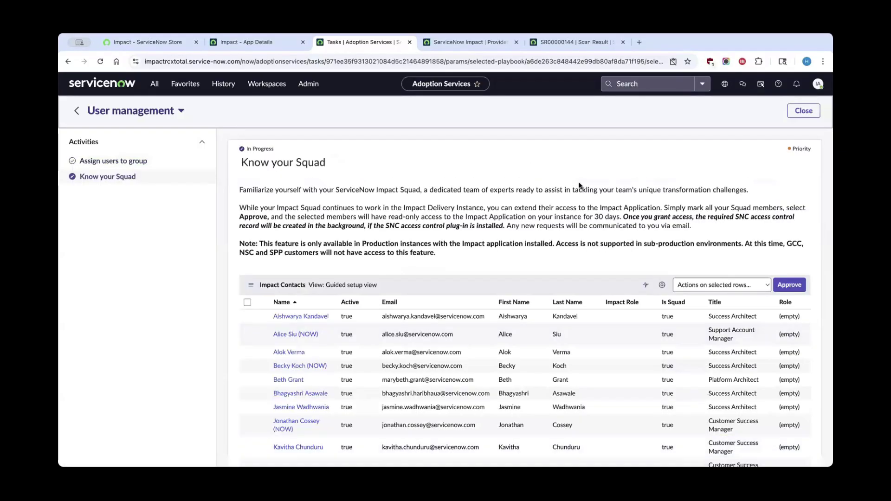
Step: Mark the Know your Squad task complete so User management shows Completed
scroll(579, 186, down, 3)
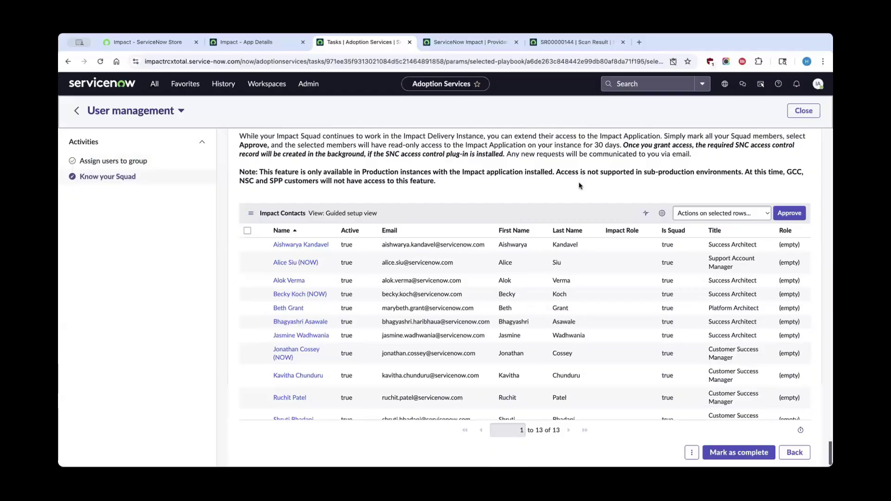
scroll(580, 183, up, 2)
scroll(591, 177, down, 2)
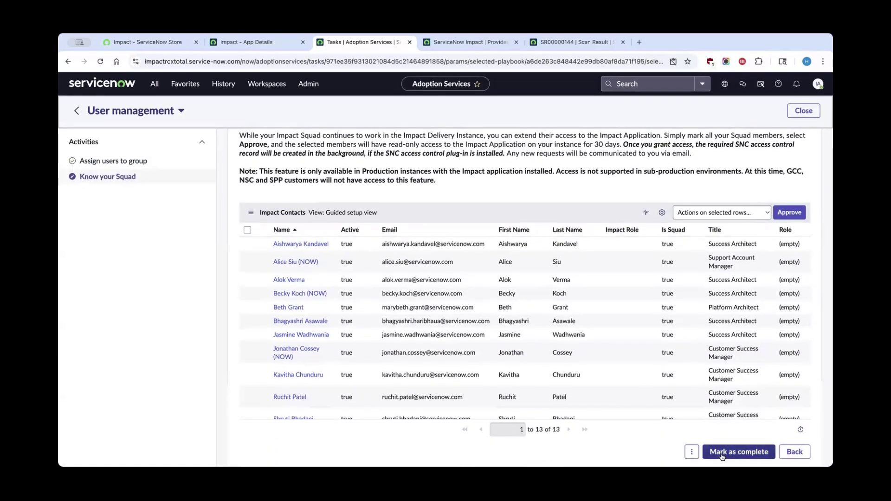
click(722, 457)
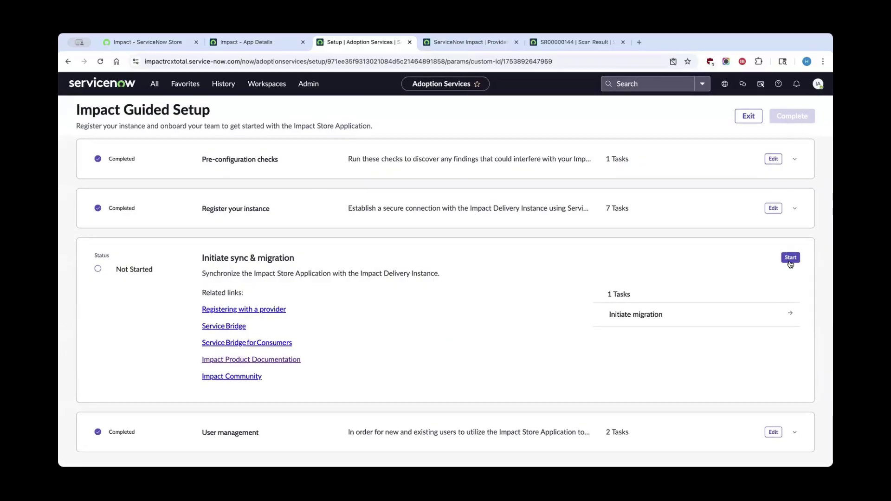
click(790, 257)
click(267, 83)
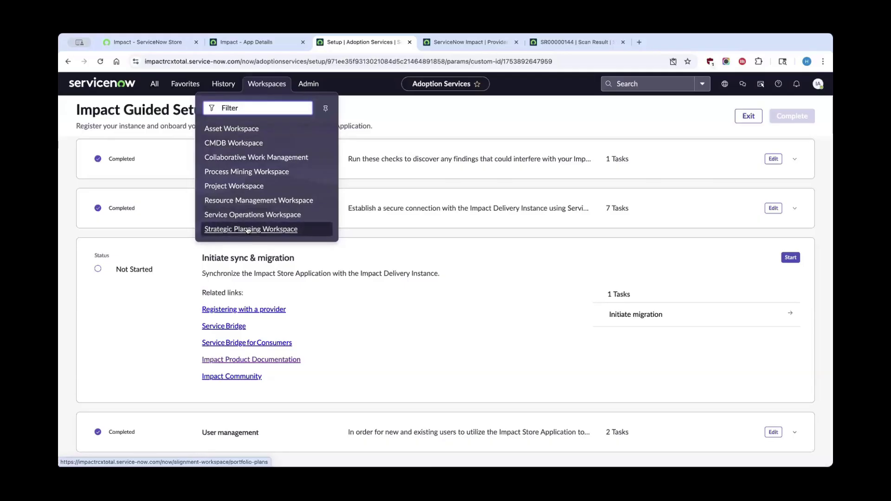
click(397, 126)
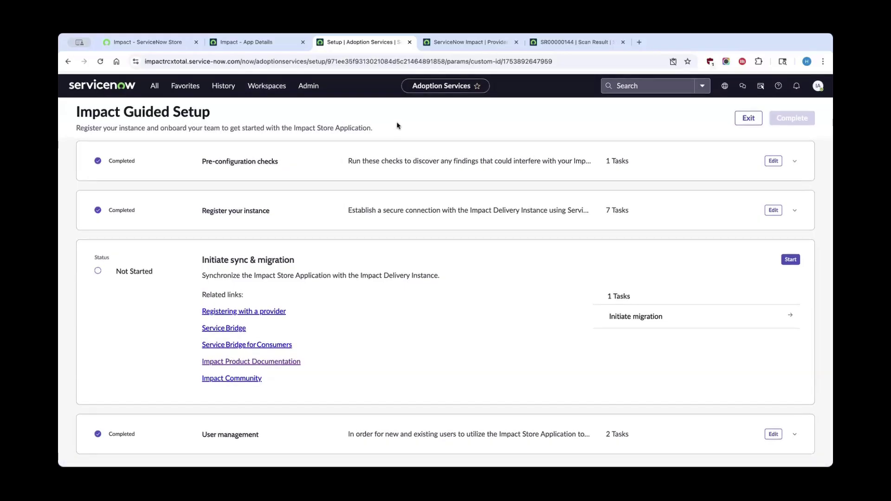